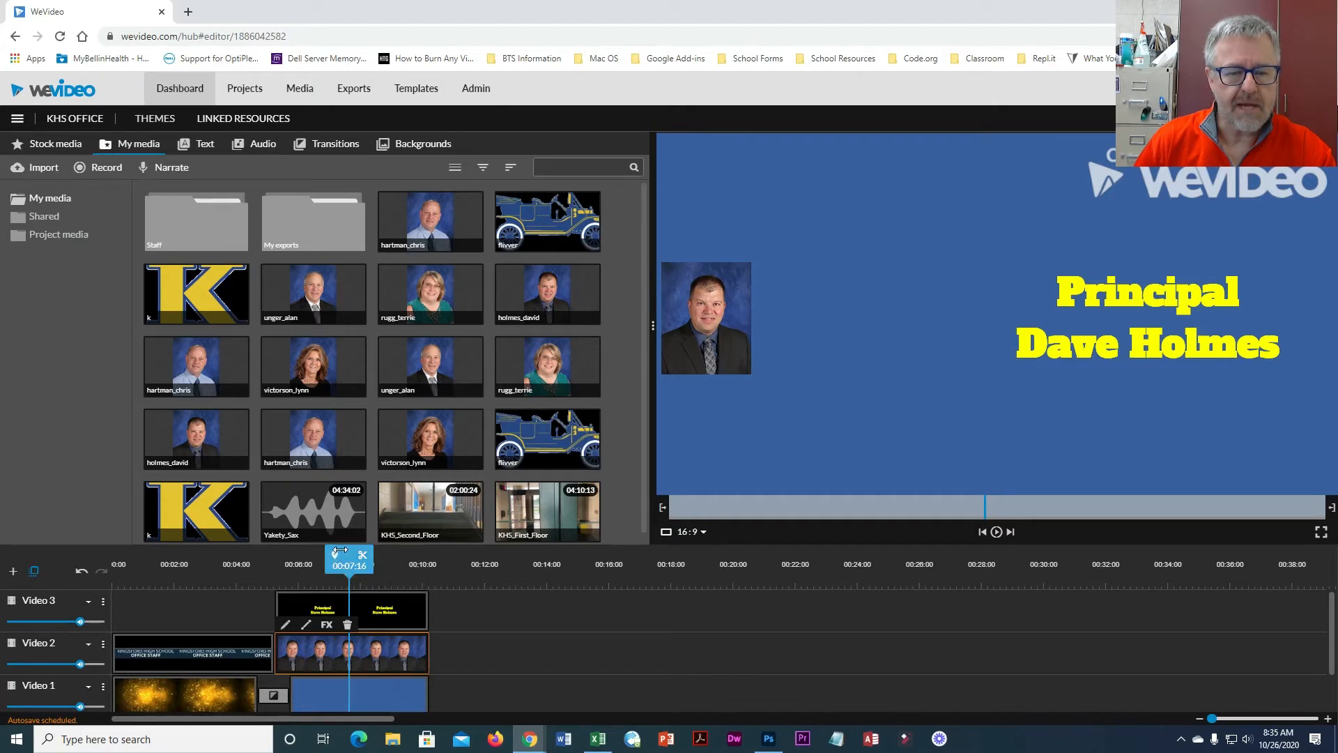
# - Preview the timeline from the opening title through the principal's photo and caption clips
pyautogui.moveTo(348, 561); pyautogui.dragTo(265, 562)
pyautogui.press('space')
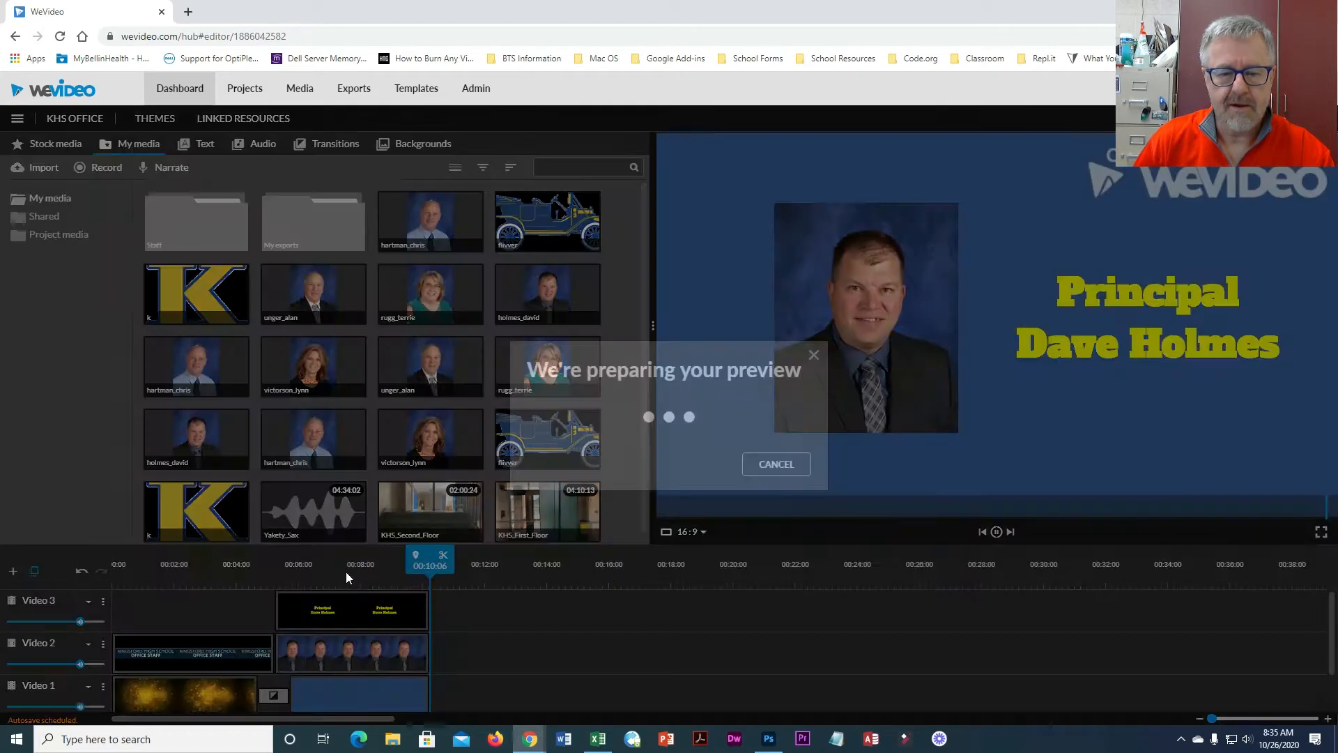
pyautogui.click(124, 566)
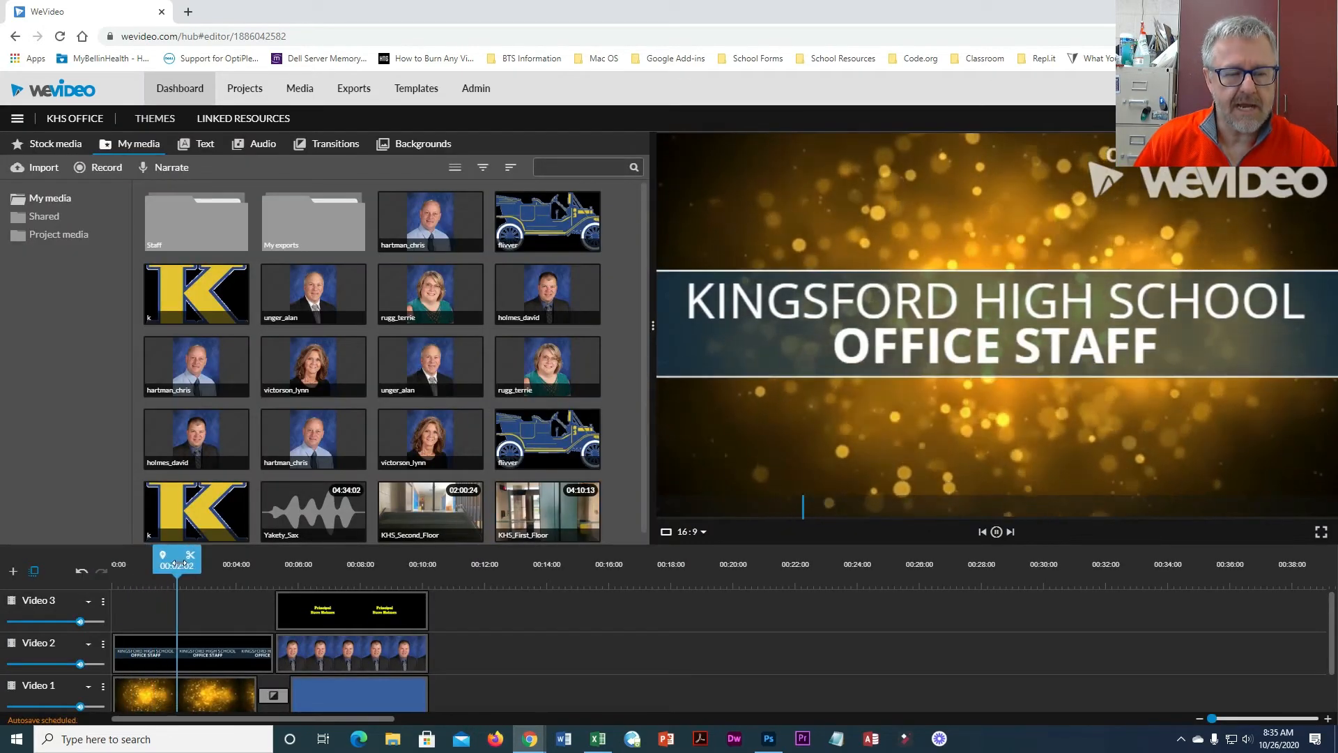
pyautogui.click(327, 649)
pyautogui.click(262, 565)
pyautogui.moveTo(260, 565); pyautogui.dragTo(351, 565)
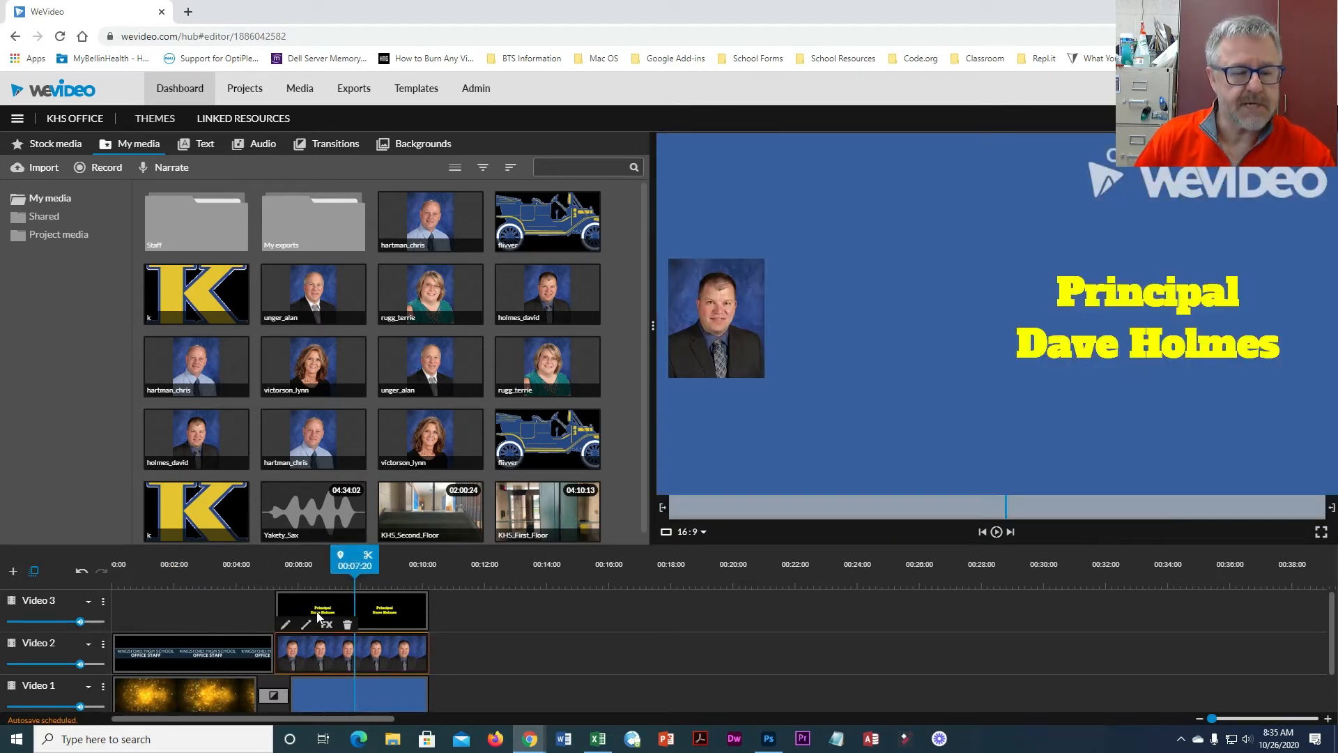
# - Examine the text, font and colour properties of the "Kingsford High School Office Staff" title banner, leaving them unedited
pyautogui.moveTo(354, 551); pyautogui.dragTo(185, 555)
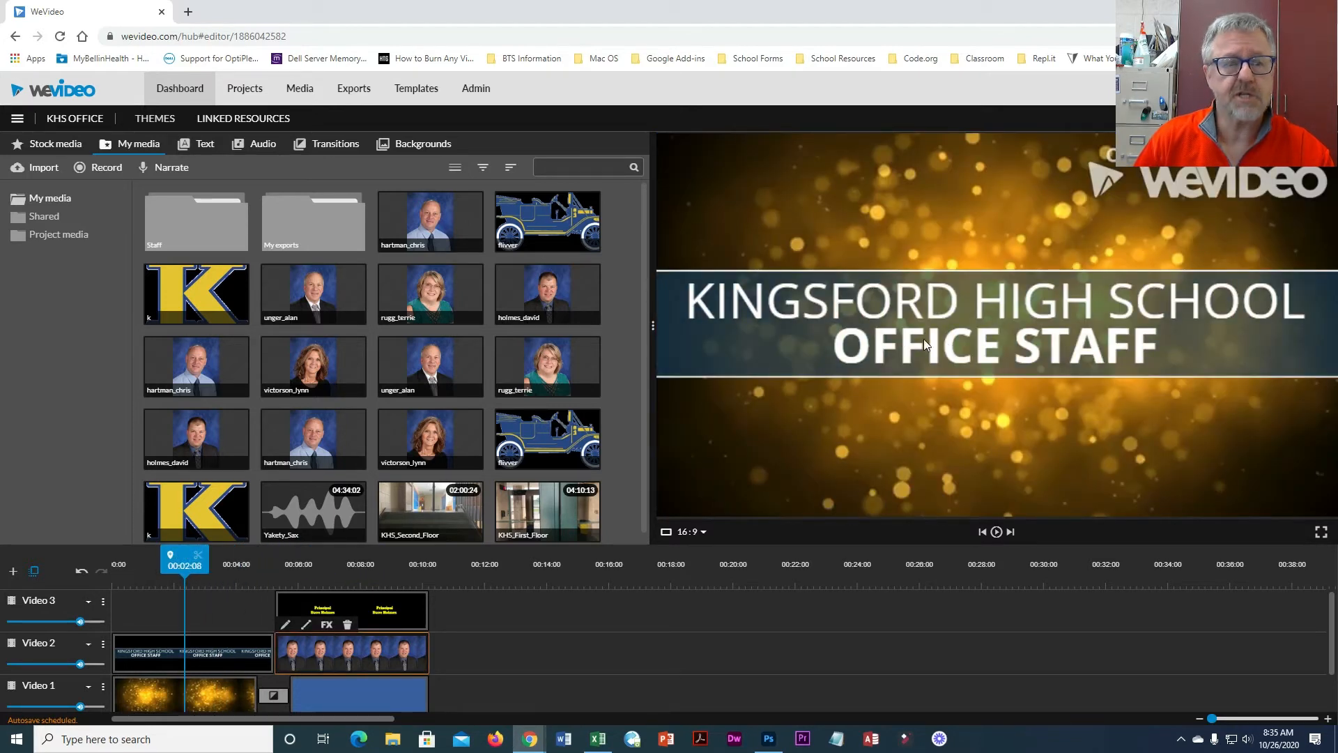
pyautogui.doubleClick(206, 654)
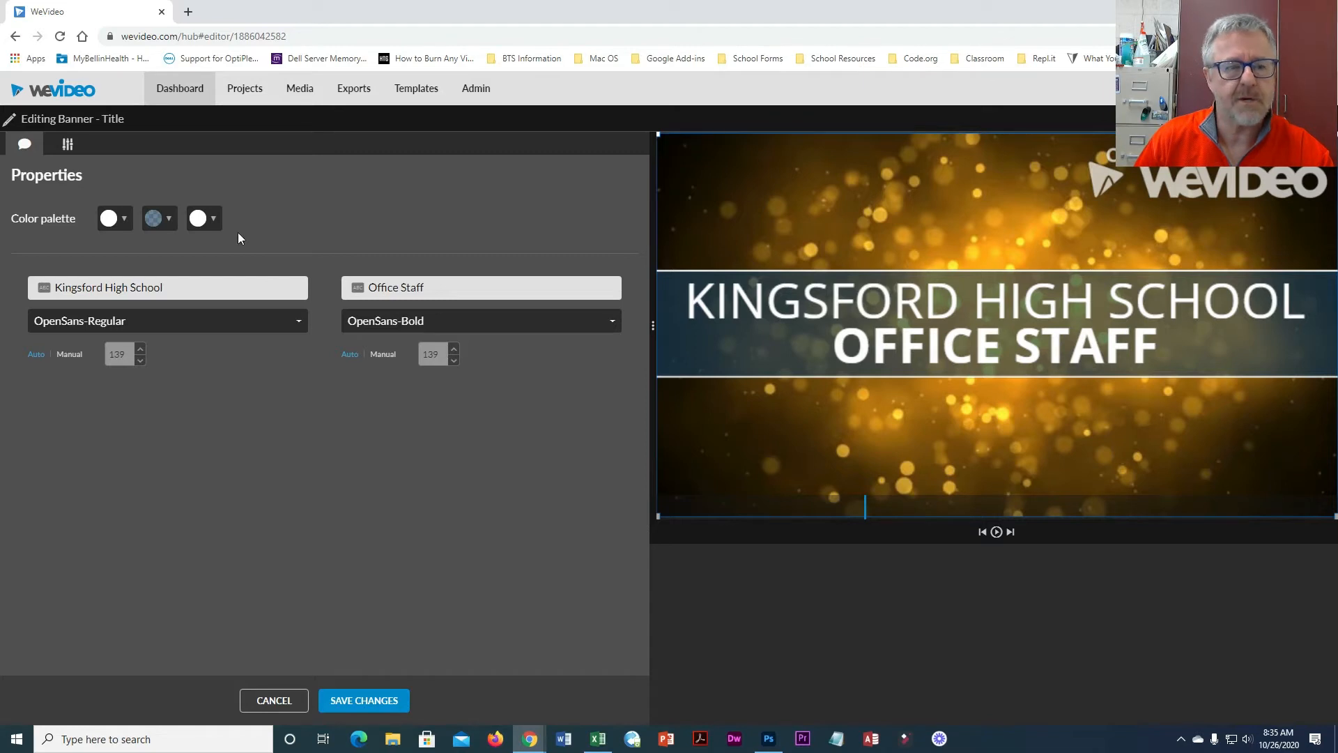
pyautogui.click(274, 700)
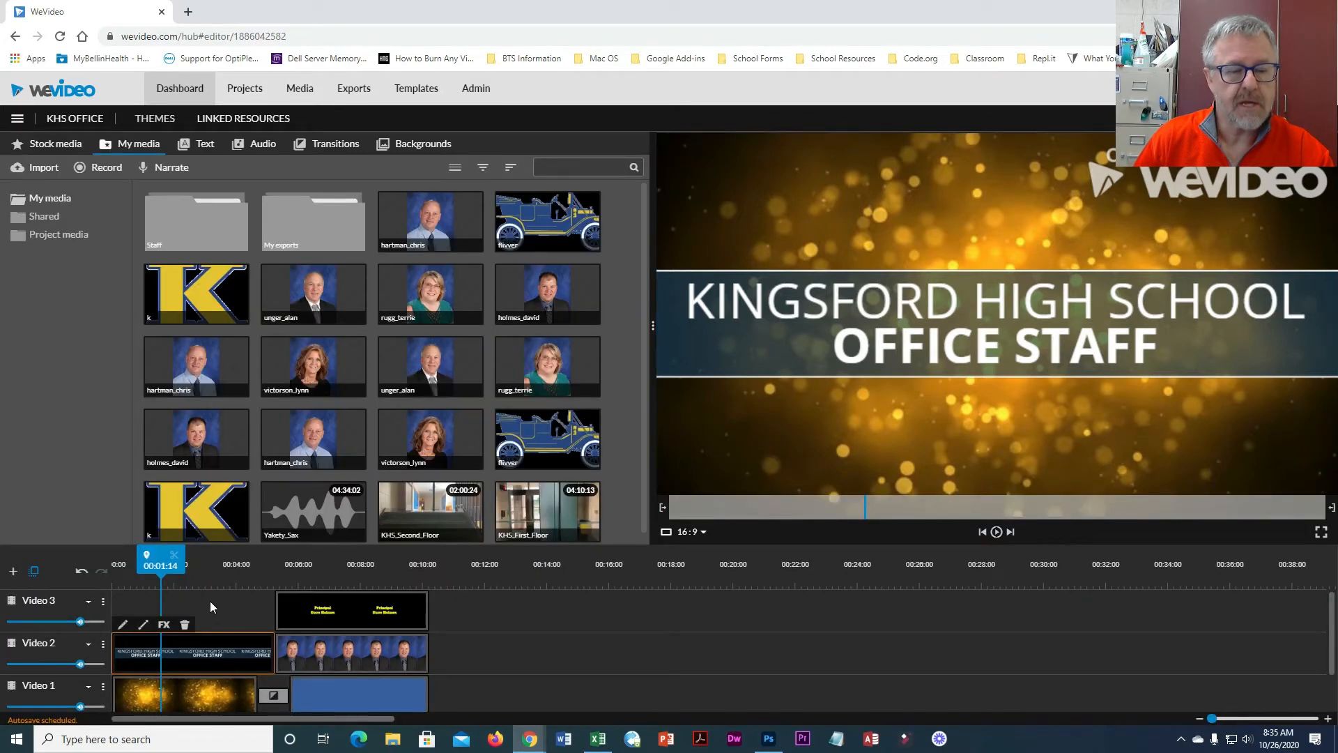
# - Open the animation settings of the principal's caption on Video 3 and compare its start and end states
pyautogui.moveTo(161, 564); pyautogui.dragTo(363, 568)
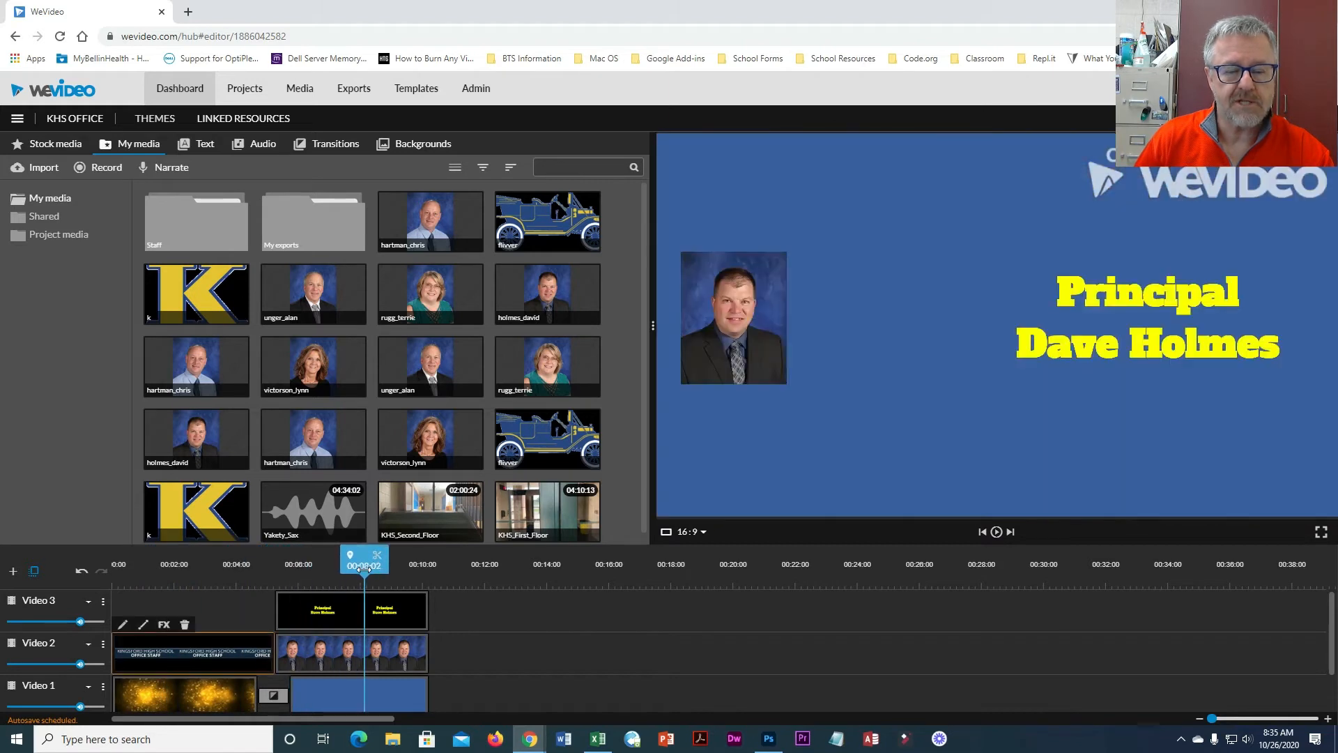
pyautogui.doubleClick(384, 617)
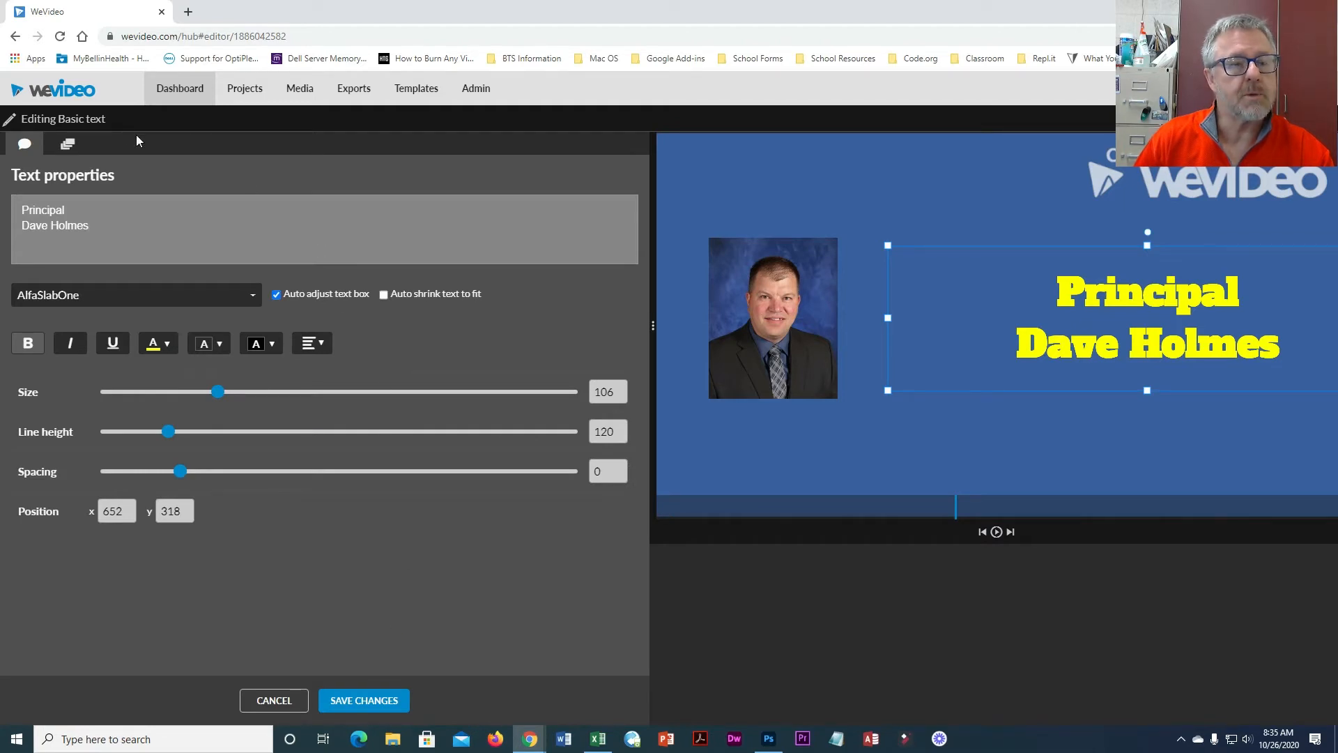
pyautogui.click(68, 148)
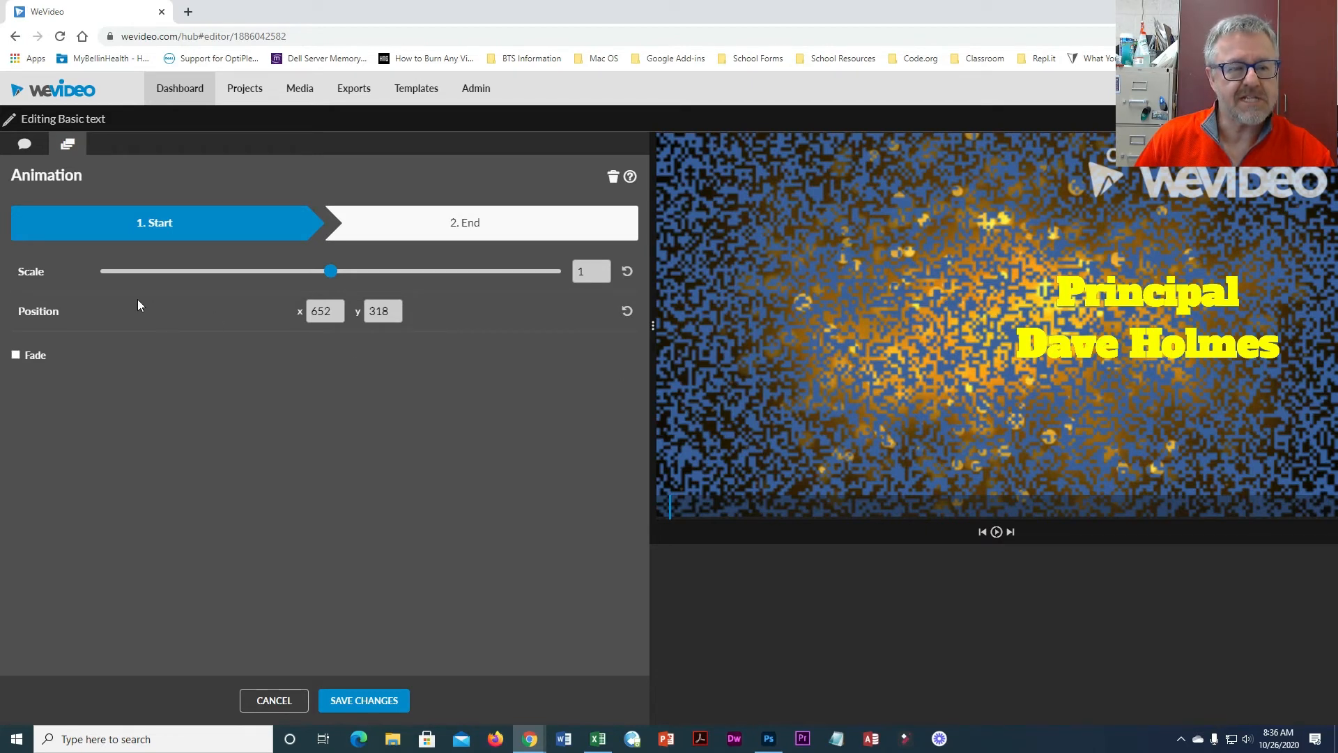
pyautogui.click(530, 233)
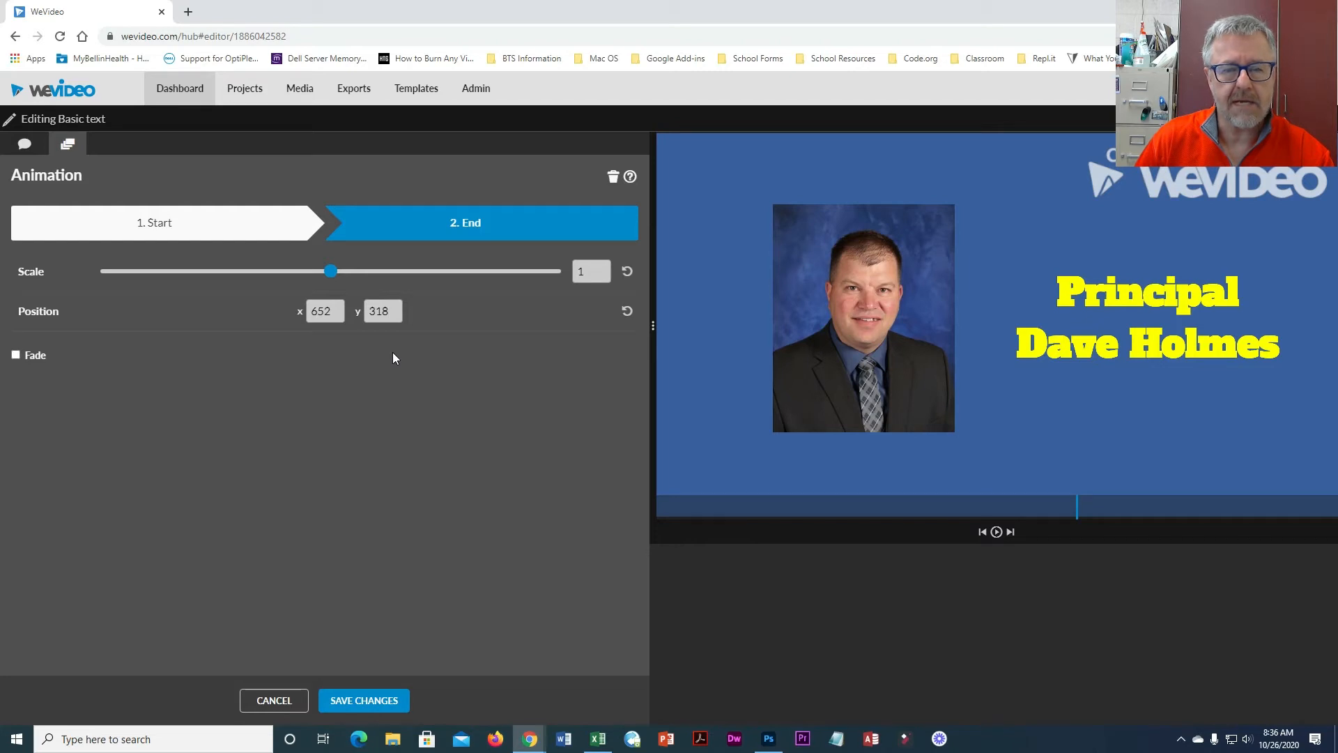
pyautogui.click(201, 228)
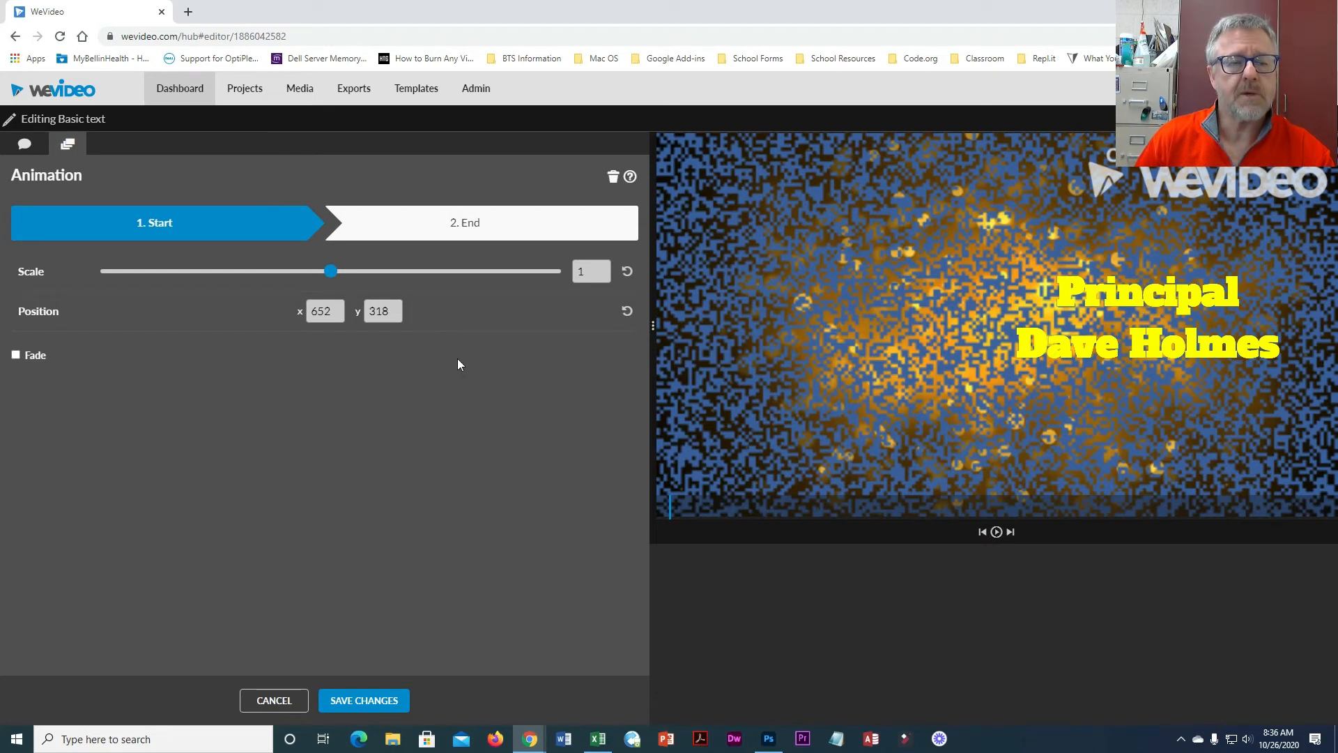
# - Move the caption's animation start position off the right edge of the frame to about x 1576, with y at 318, and save it
pyautogui.doubleClick(396, 312)
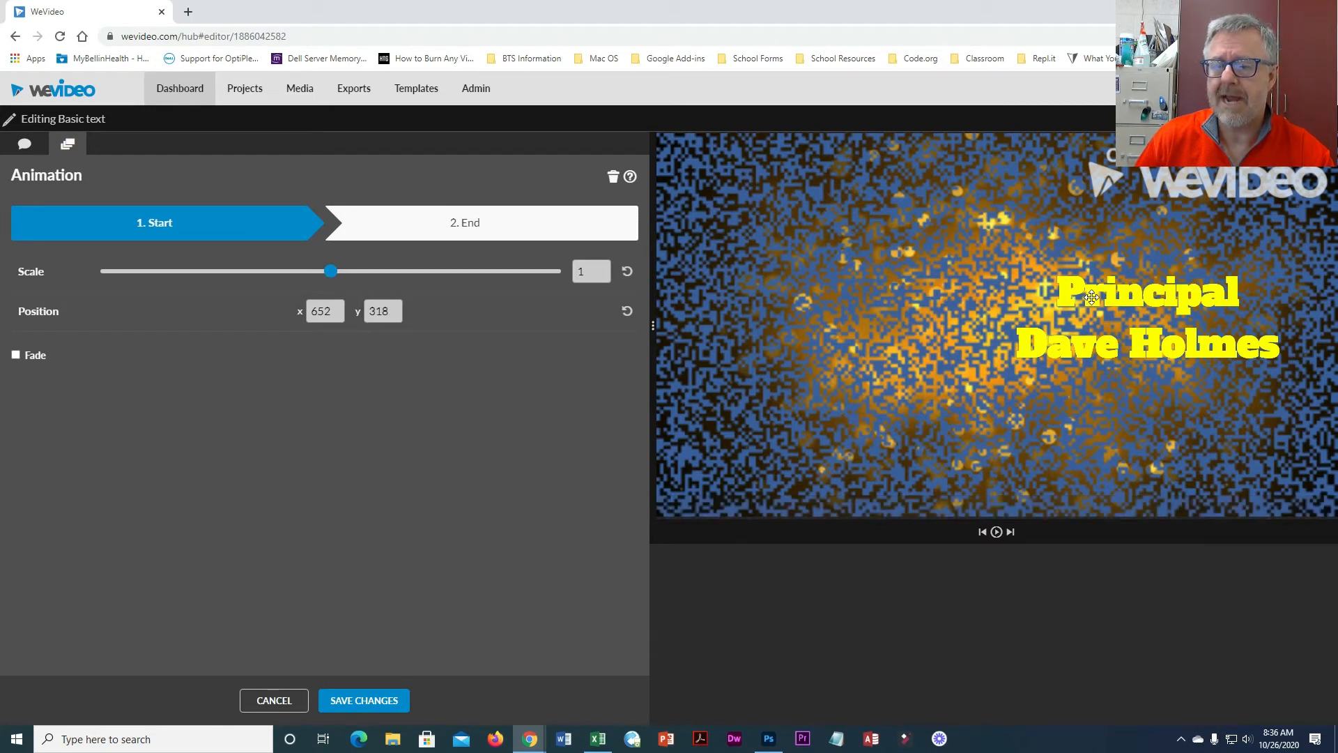
pyautogui.moveTo(1091, 296); pyautogui.dragTo(1337, 298)
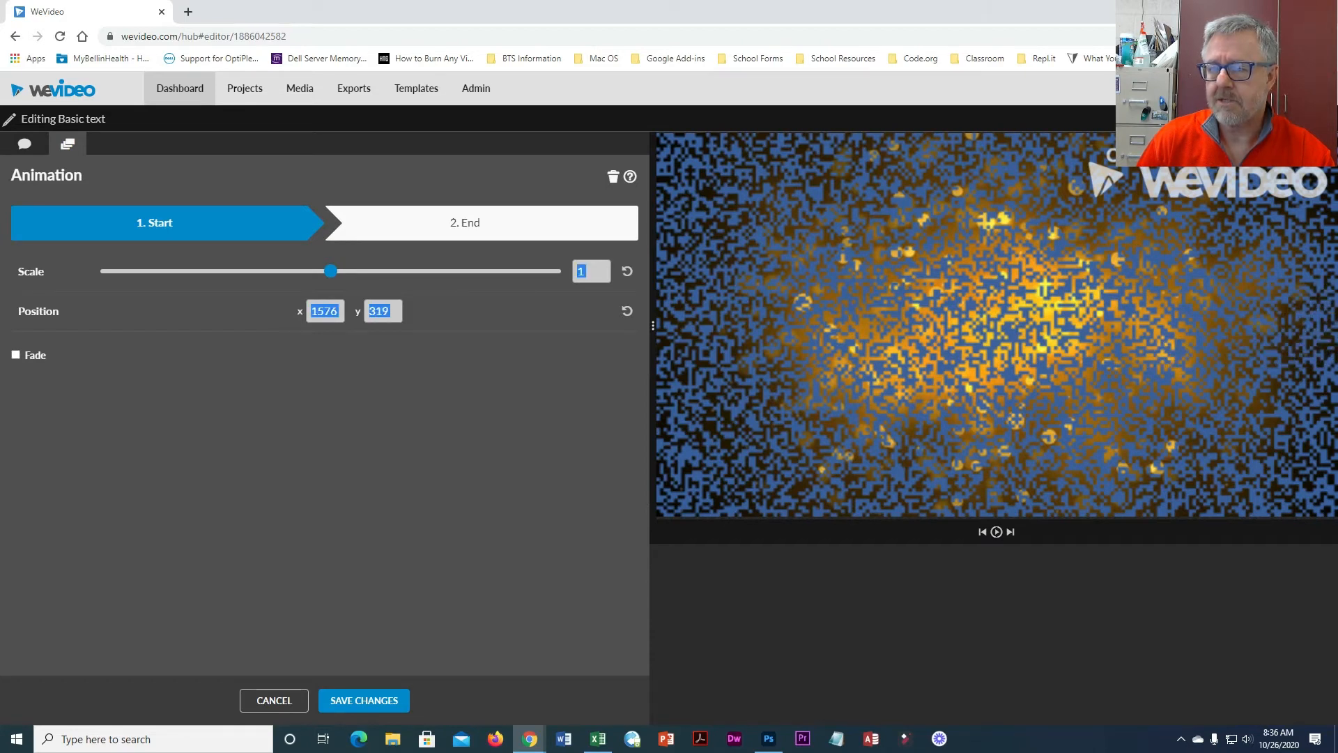
pyautogui.moveTo(395, 312); pyautogui.dragTo(346, 316)
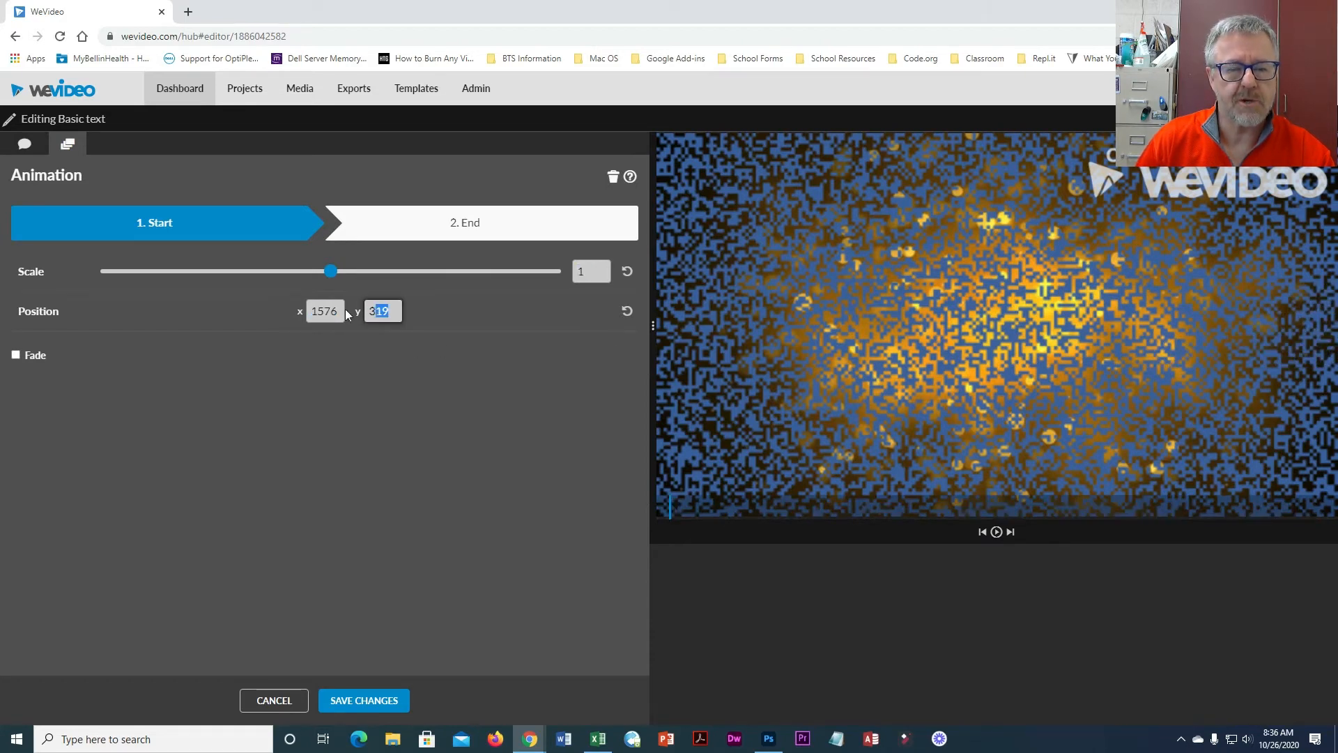
pyautogui.write('18')
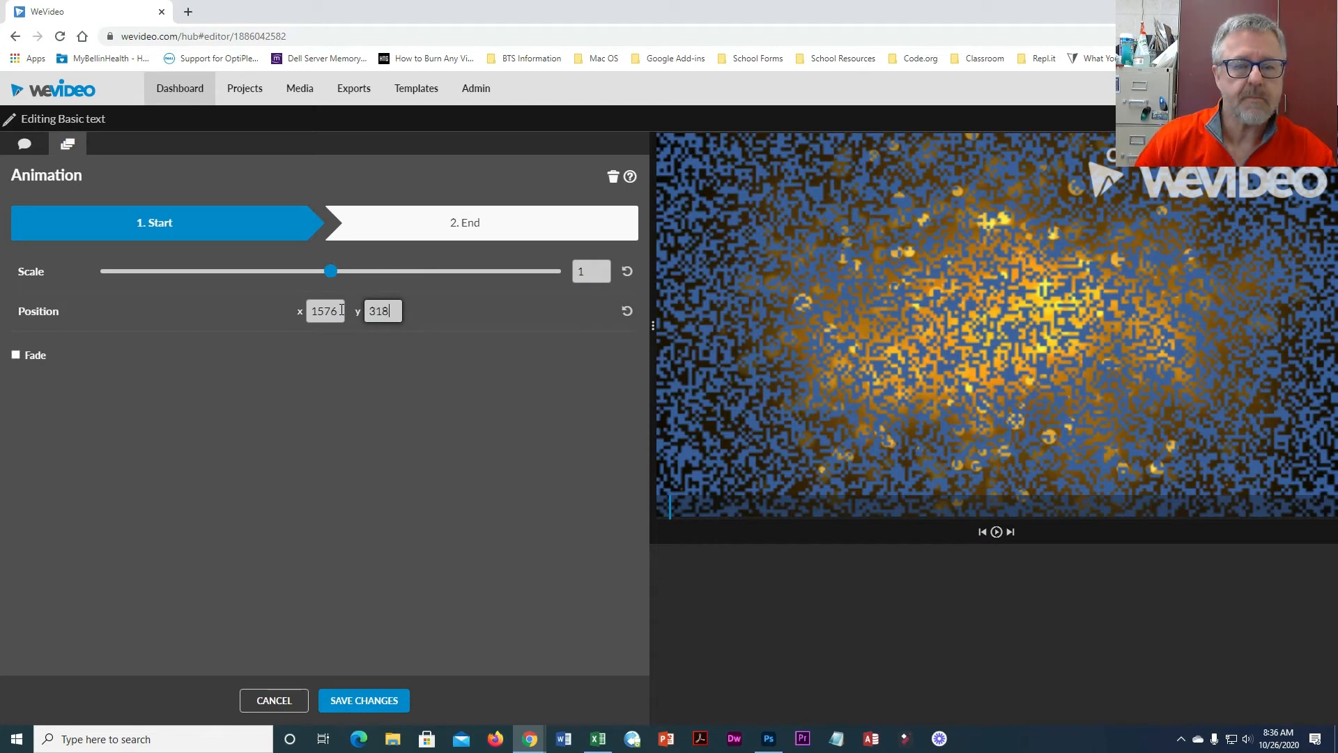
pyautogui.click(354, 425)
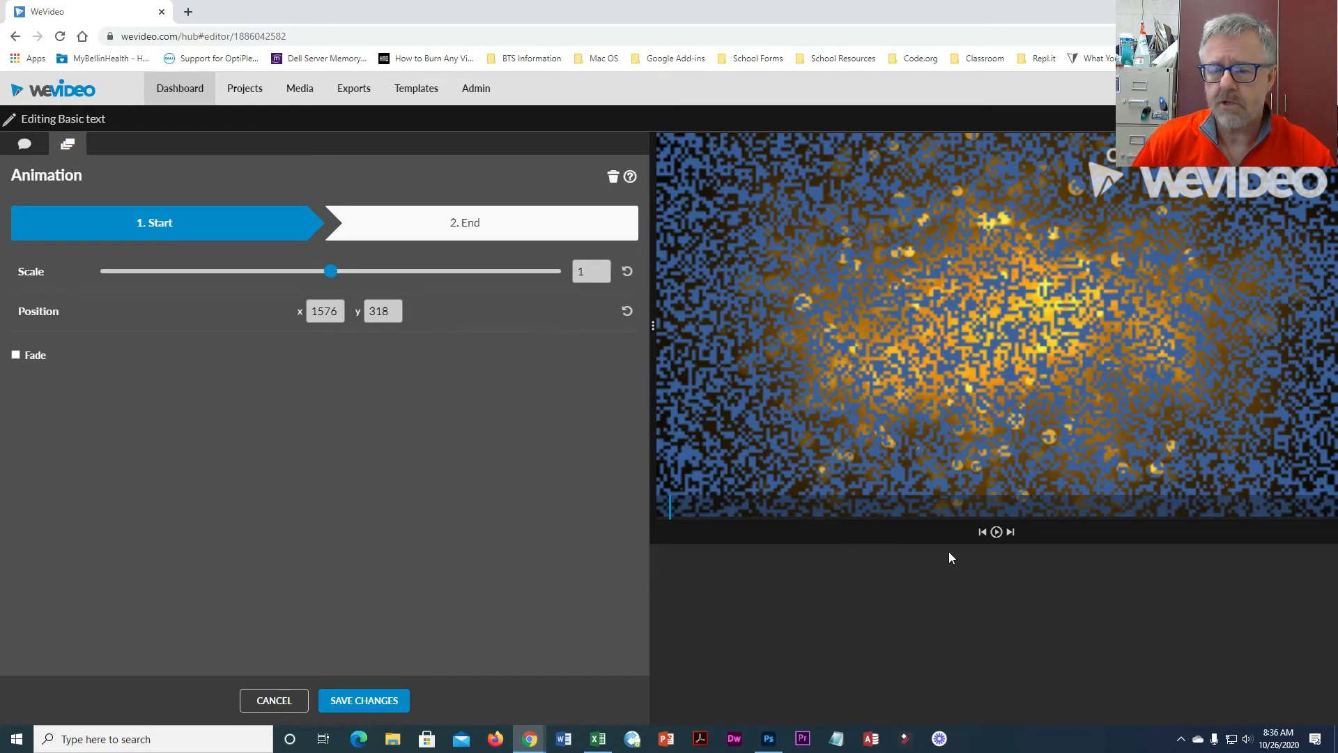
pyautogui.click(996, 534)
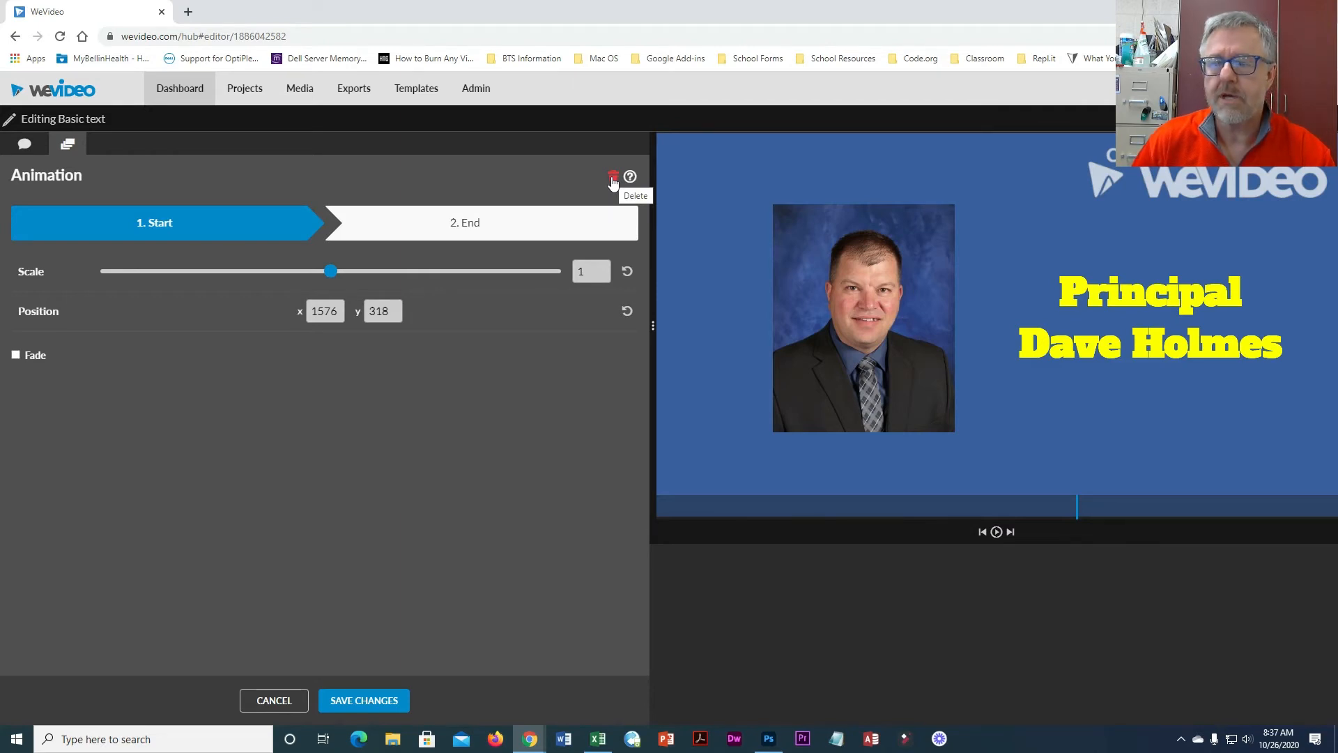
pyautogui.click(362, 702)
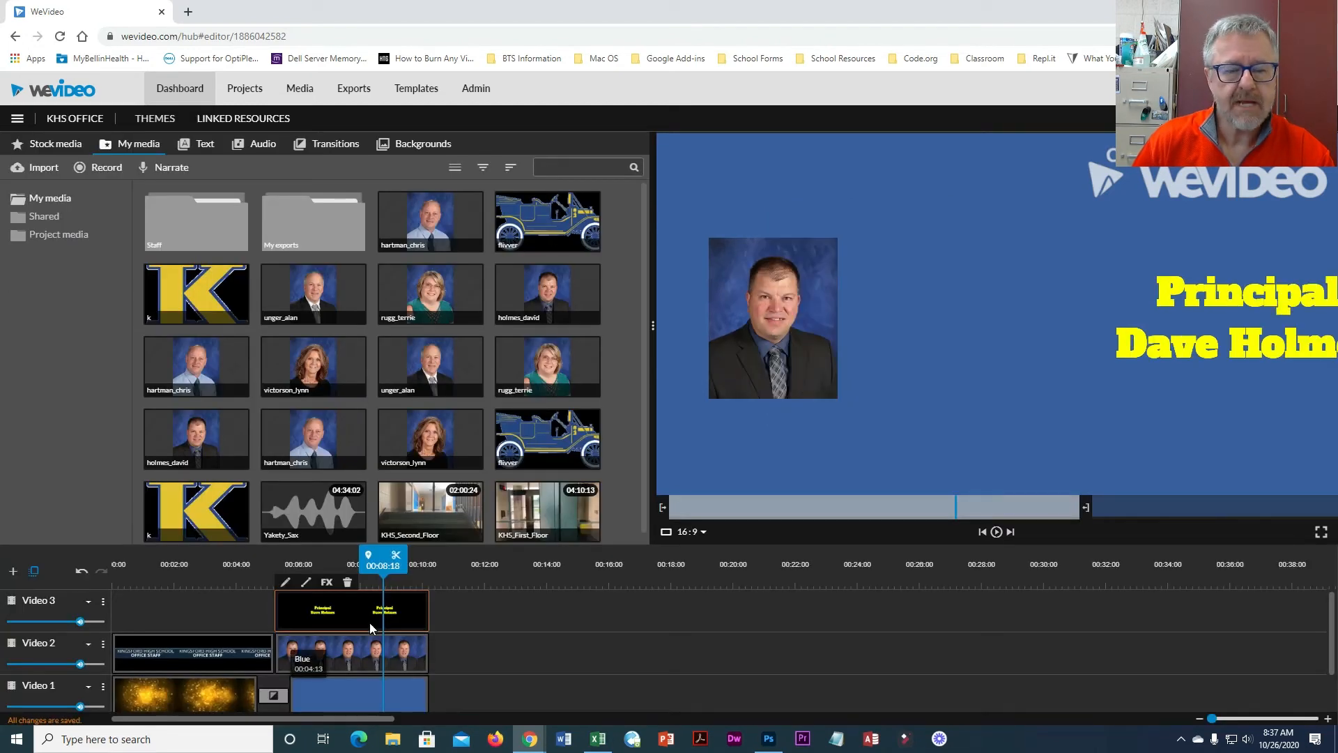
# - Play the timeline from just before the principal's slide to review the caption's slide-in animation
pyautogui.moveTo(383, 551); pyautogui.dragTo(236, 579)
pyautogui.press('space')
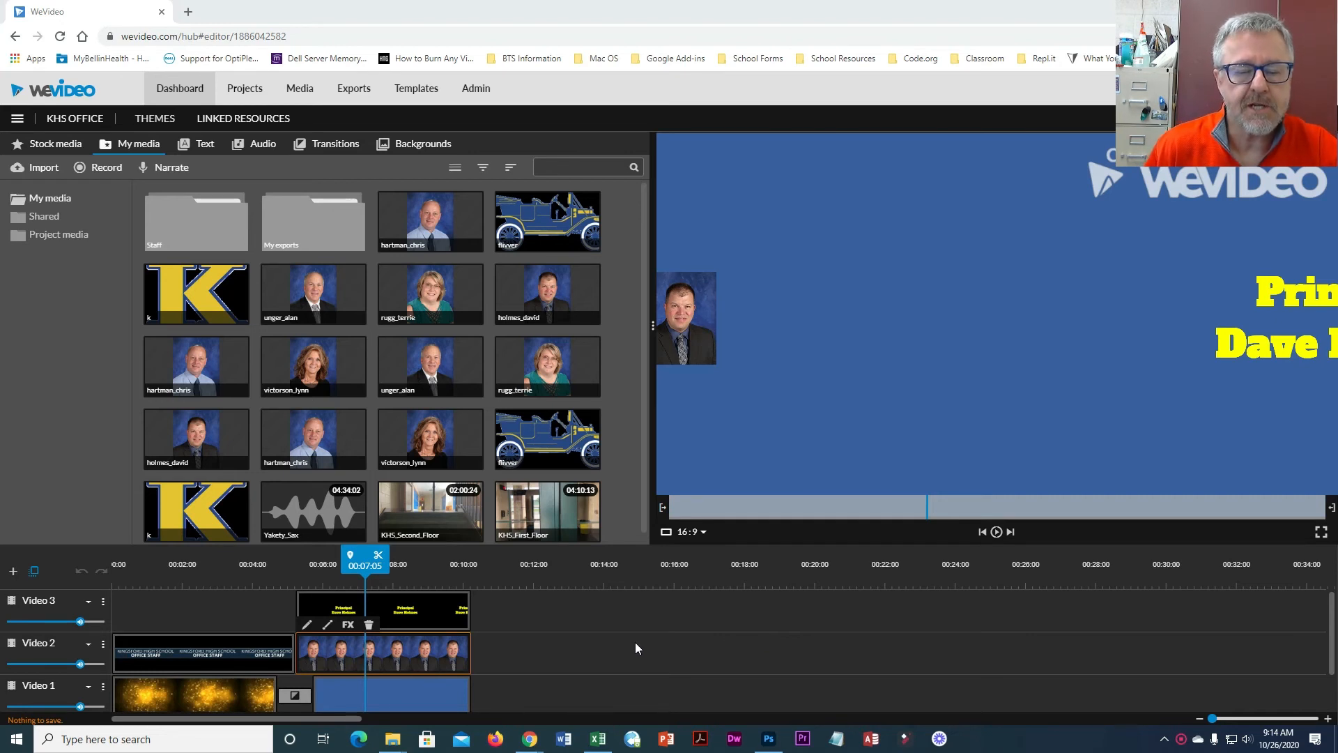
# - Enable the blurred background for the principal's photo clip on Video 2 and save the changes
pyautogui.moveTo(363, 559); pyautogui.dragTo(375, 560)
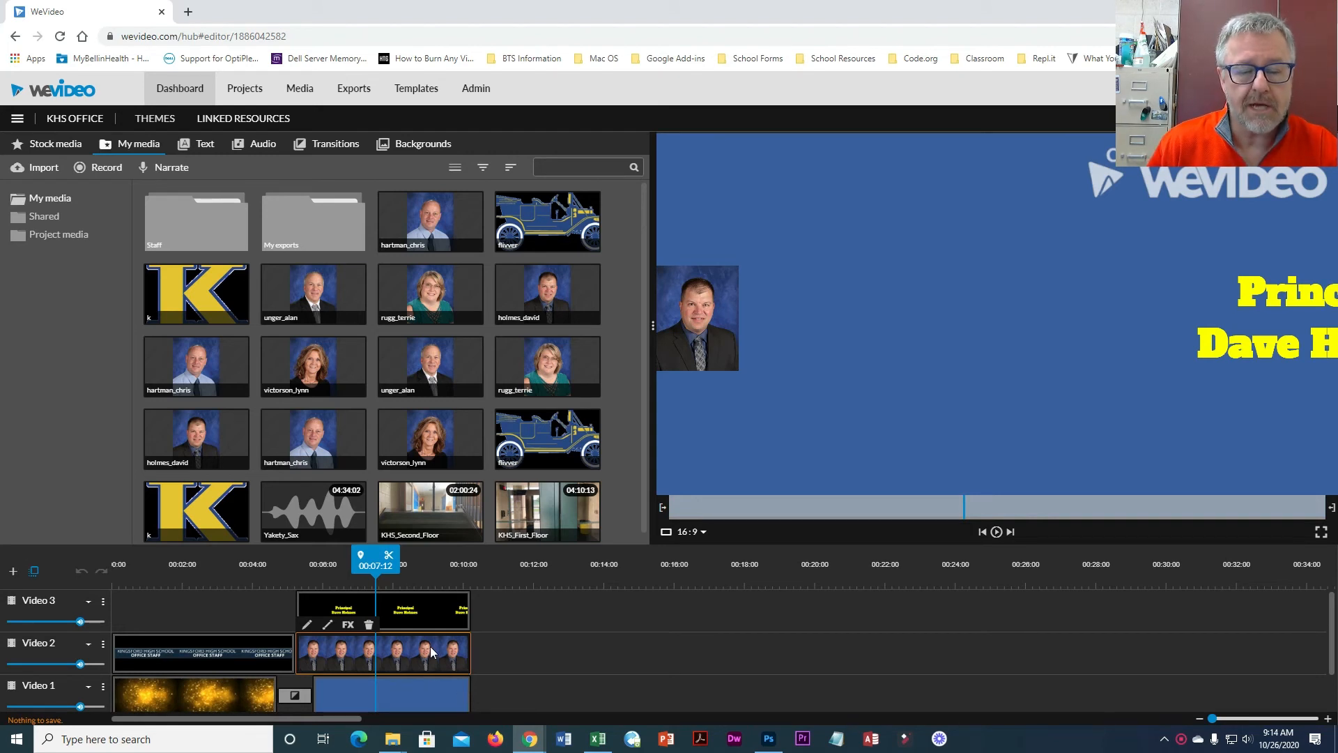
pyautogui.doubleClick(395, 651)
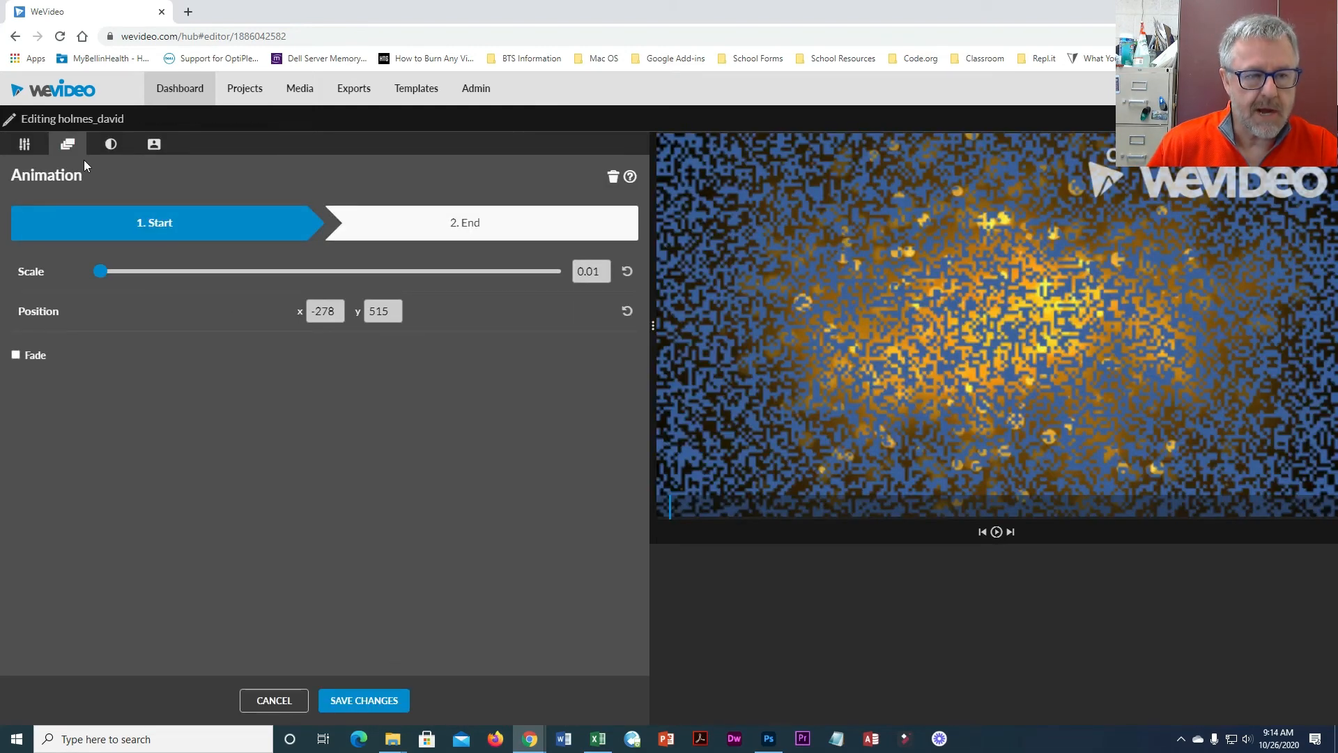
pyautogui.click(25, 147)
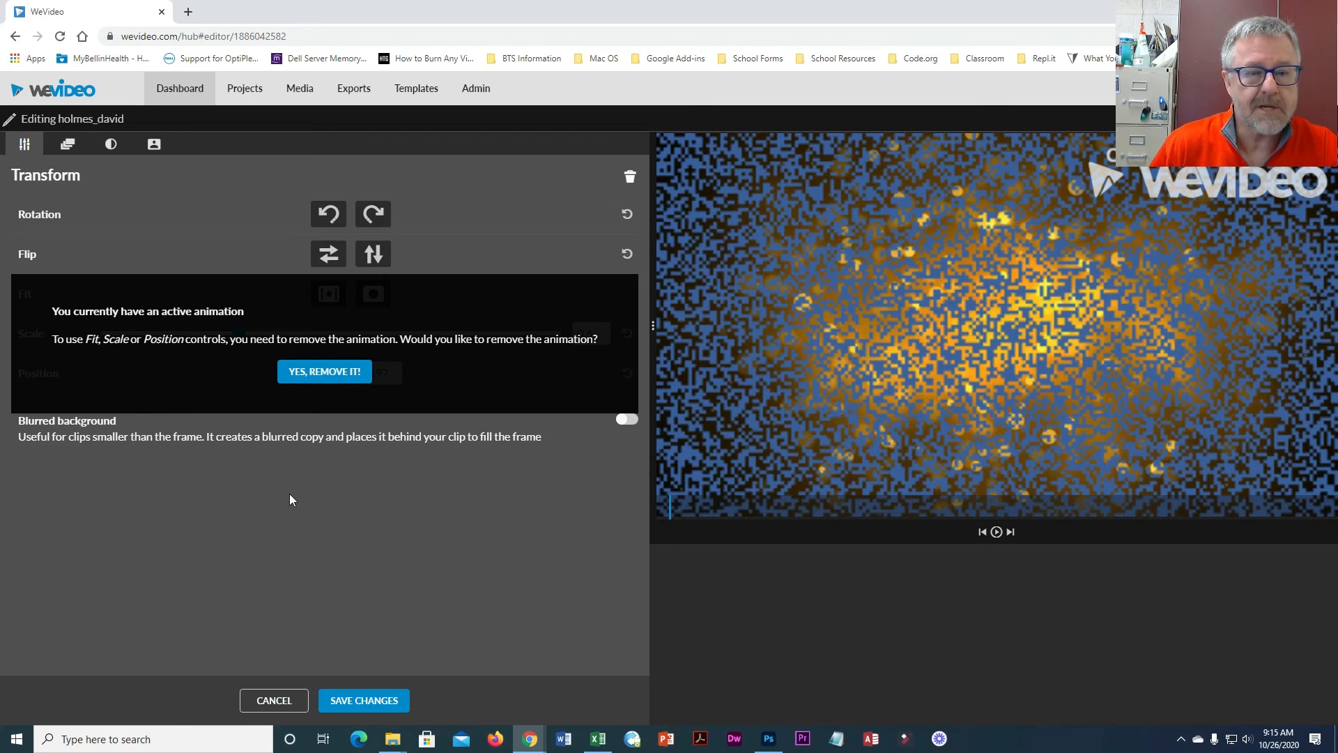
pyautogui.click(633, 420)
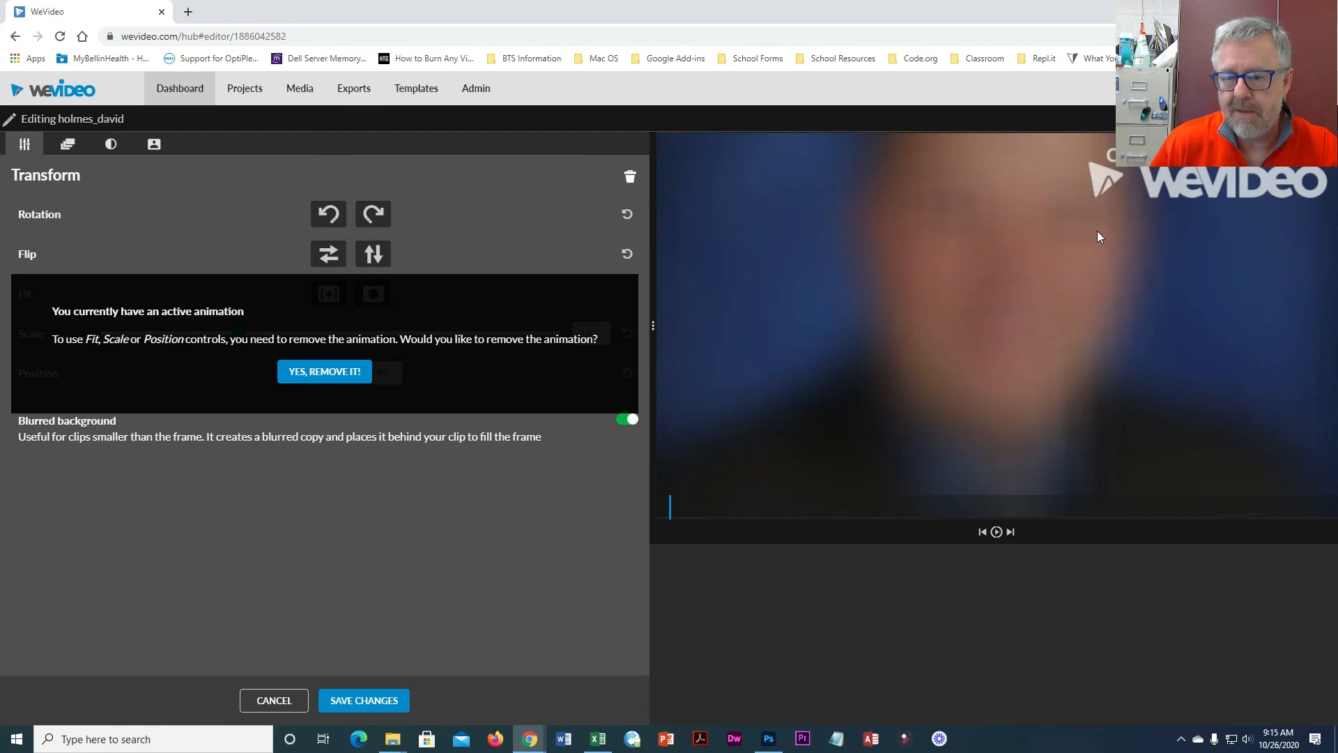
pyautogui.click(996, 533)
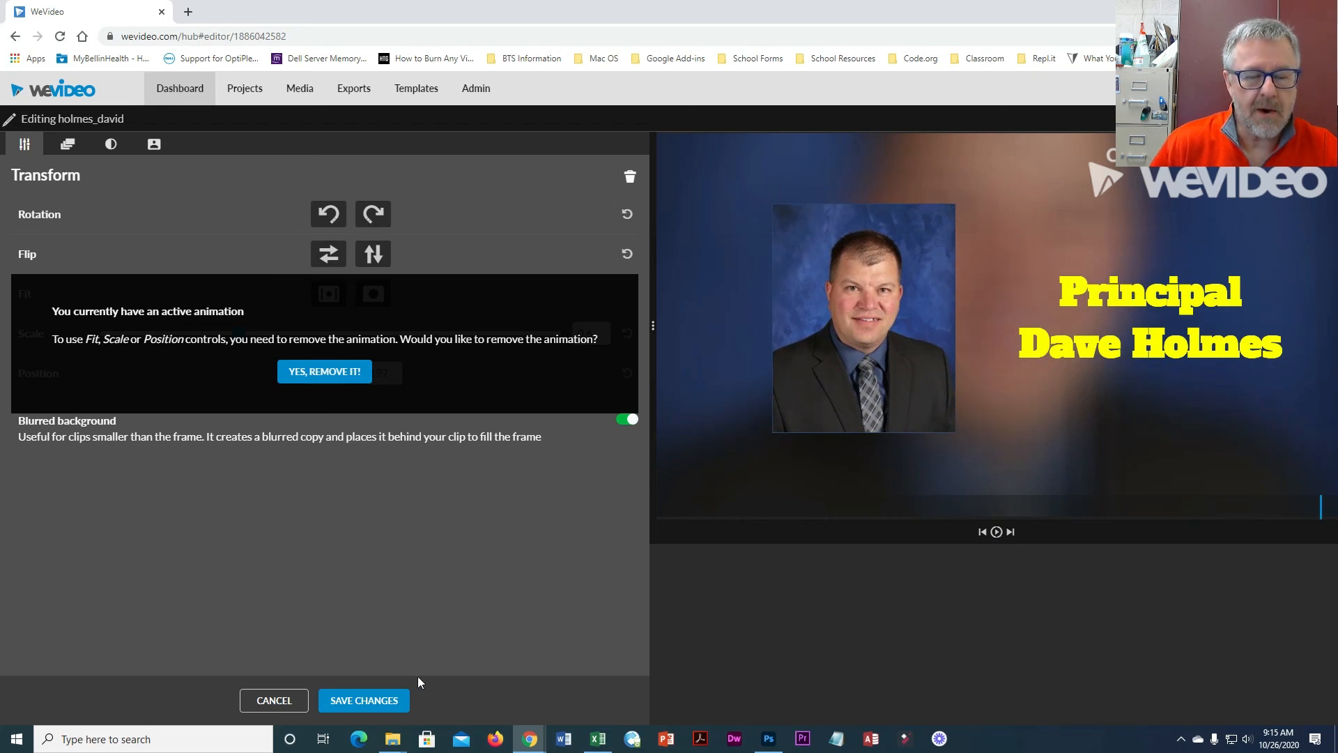
pyautogui.click(367, 702)
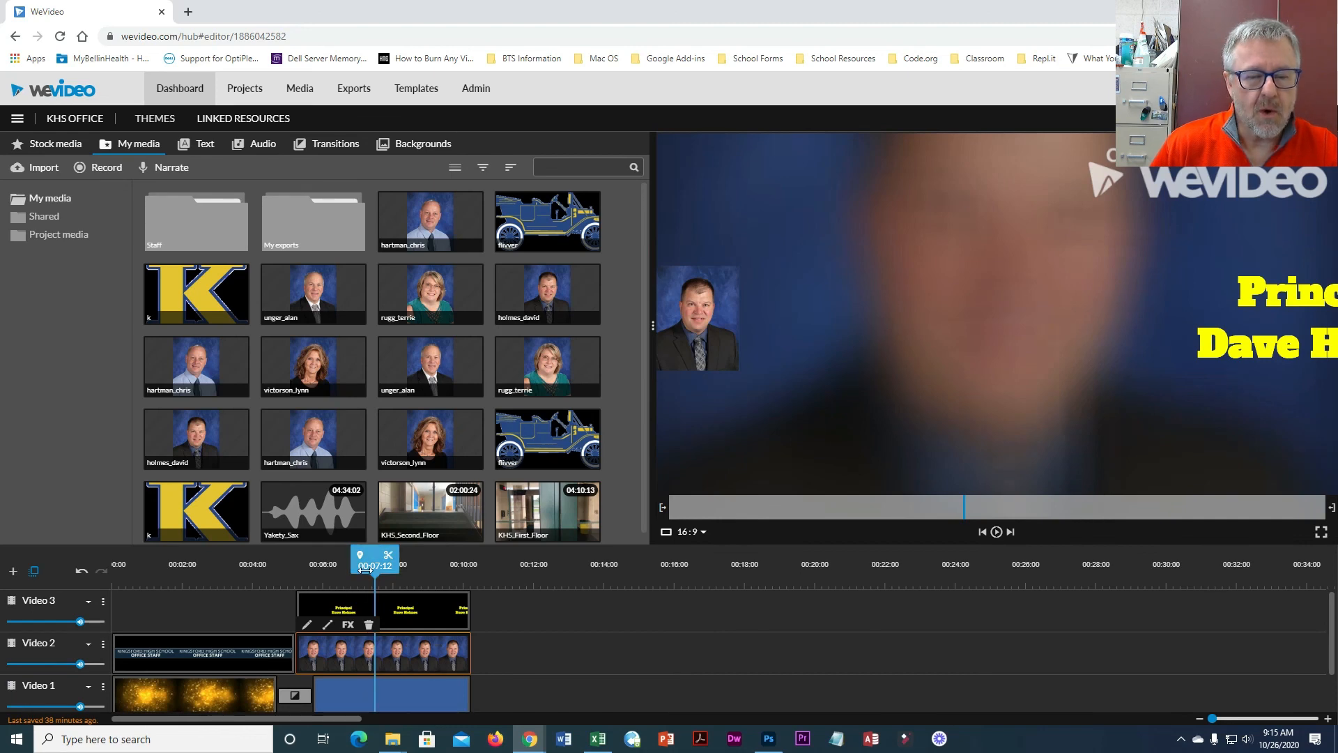
# - Play the timeline from just before the principal's slide to review the blurred photo background
pyautogui.moveTo(374, 565); pyautogui.dragTo(282, 566)
pyautogui.press('space')
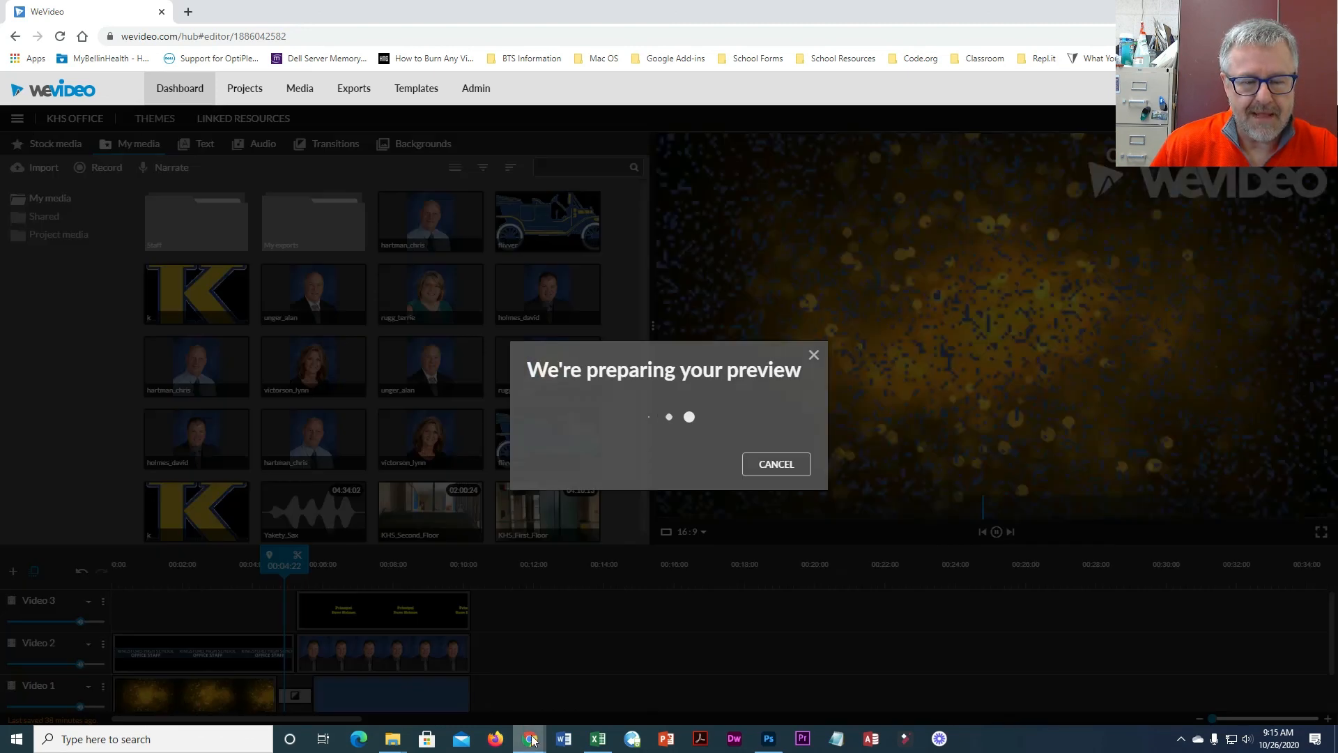